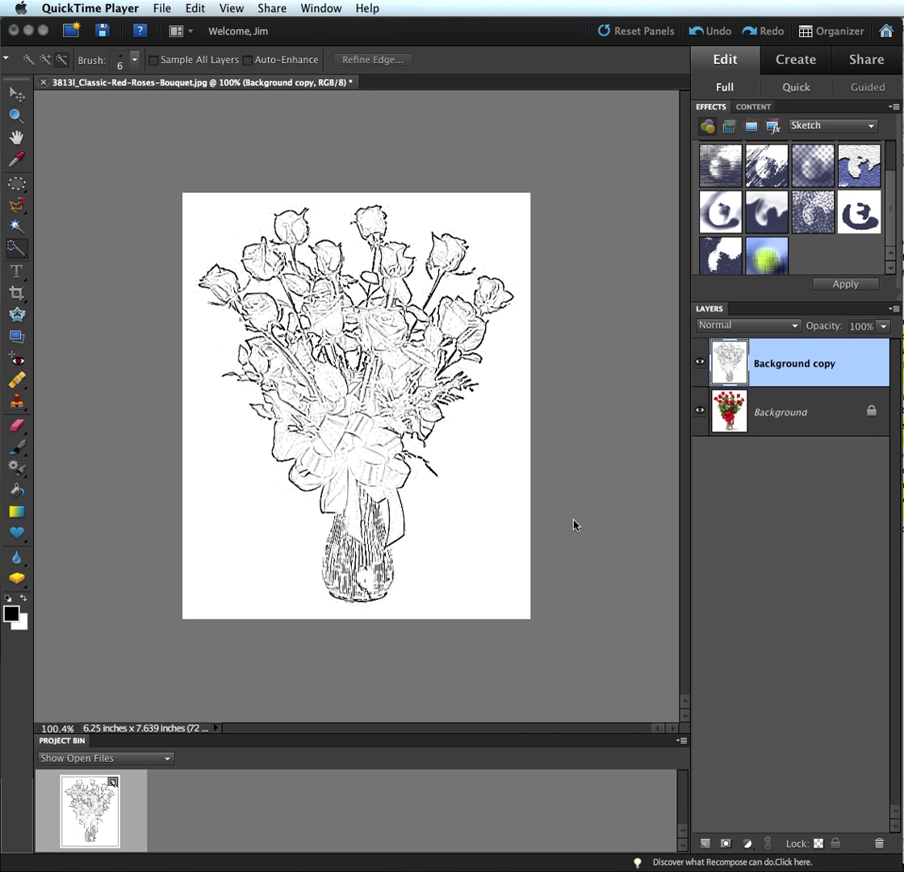
Duplicate the Background photo as Background copy 2 and hide the photocopy sketch layer
{"action": "left_click", "coordinate": [700, 363]}
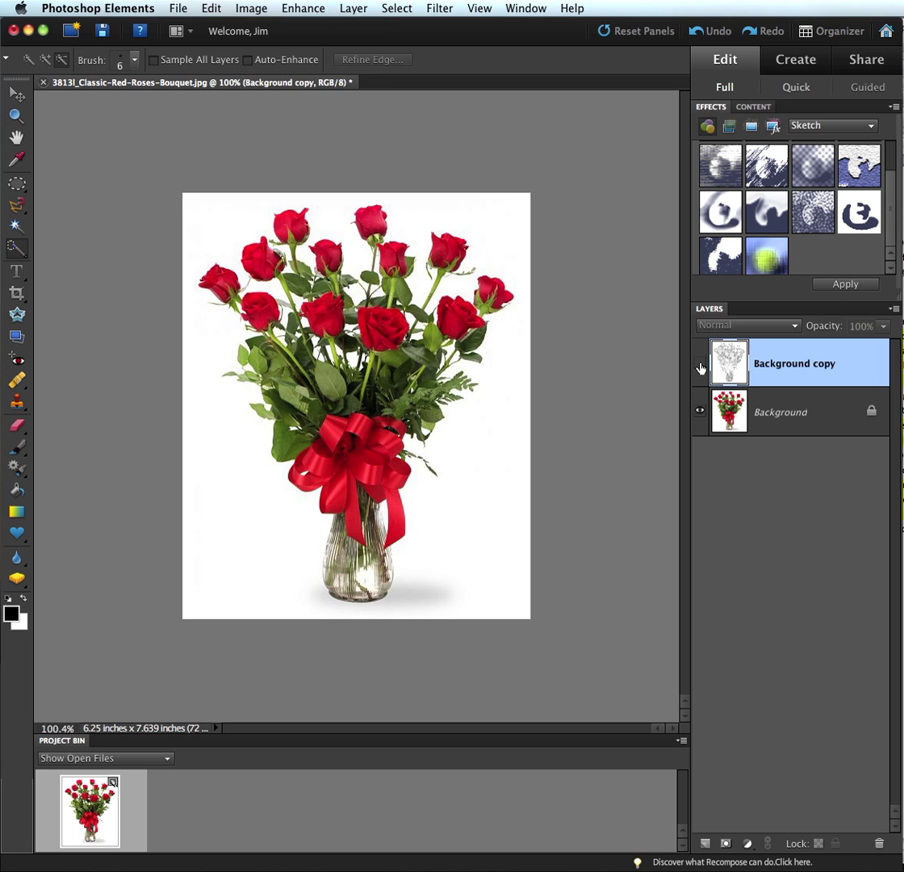
{"action": "left_click", "coordinate": [700, 365]}
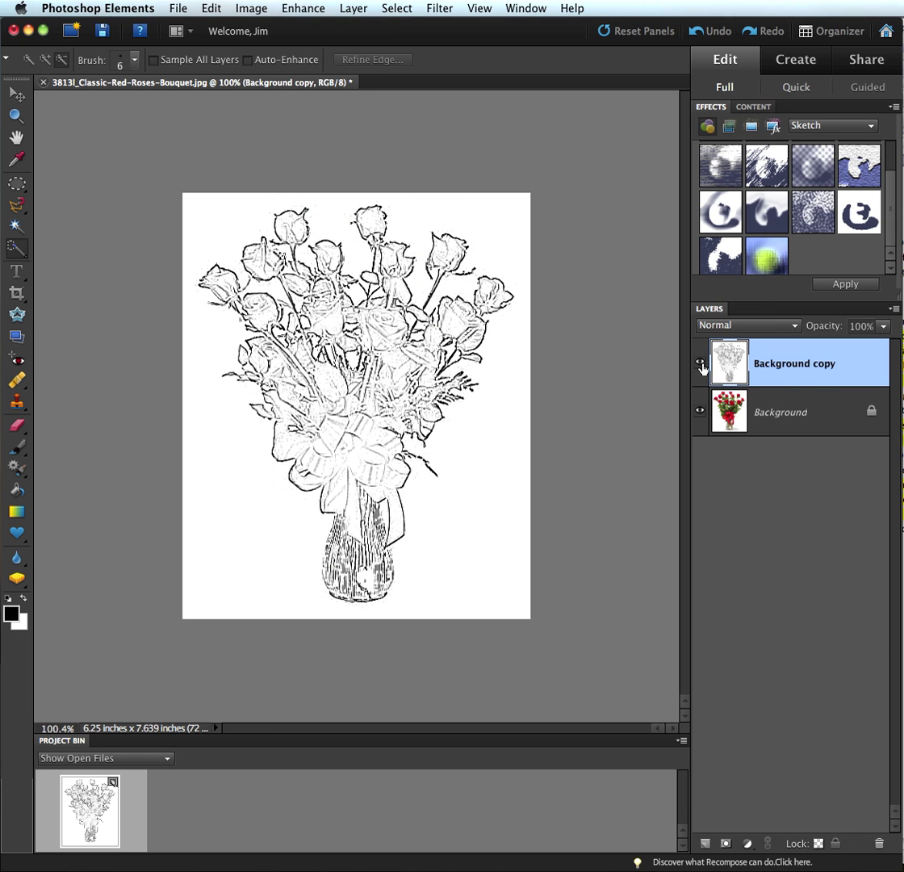
{"action": "left_click_drag", "start_coordinate": [729, 416], "coordinate": [707, 846]}
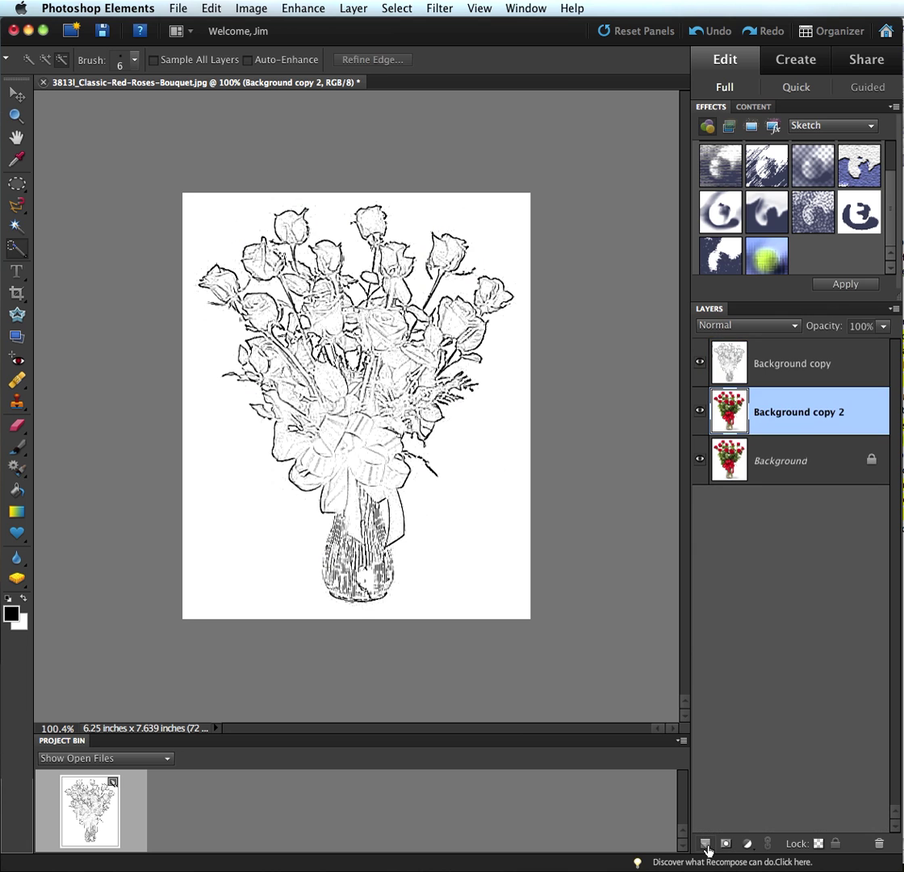
{"action": "left_click", "coordinate": [700, 364]}
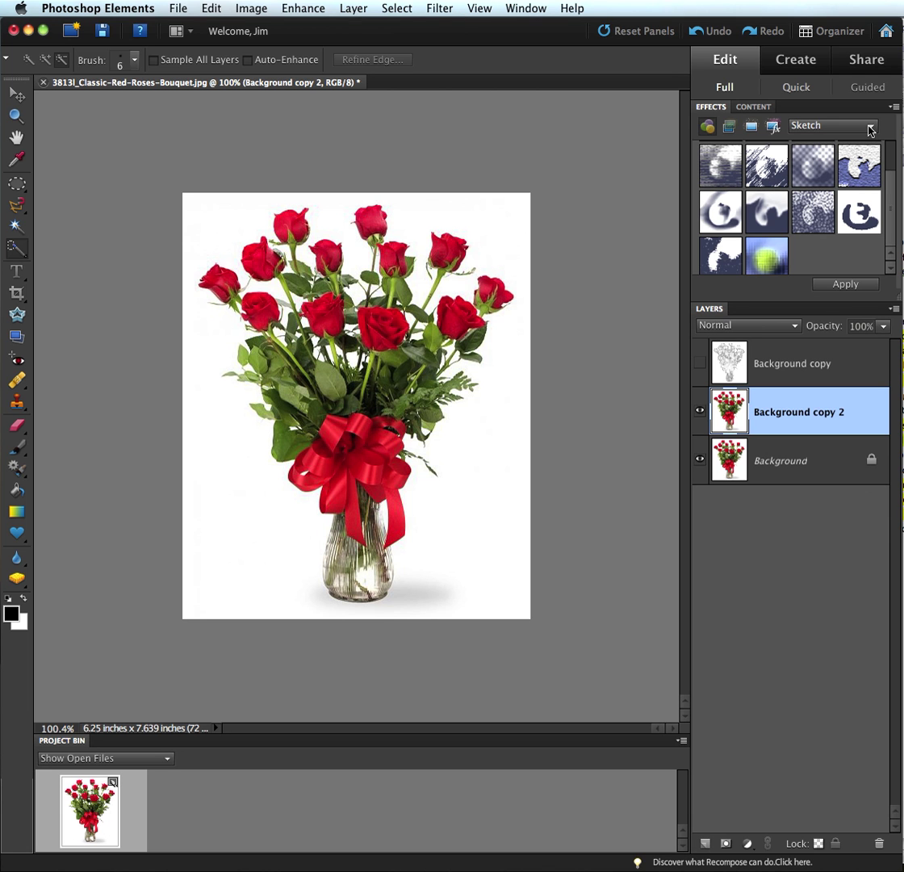
Try Graphic Pen, then Fresco from the Artistic category, undoing each to keep the original photo
{"action": "double_click", "coordinate": [767, 165]}
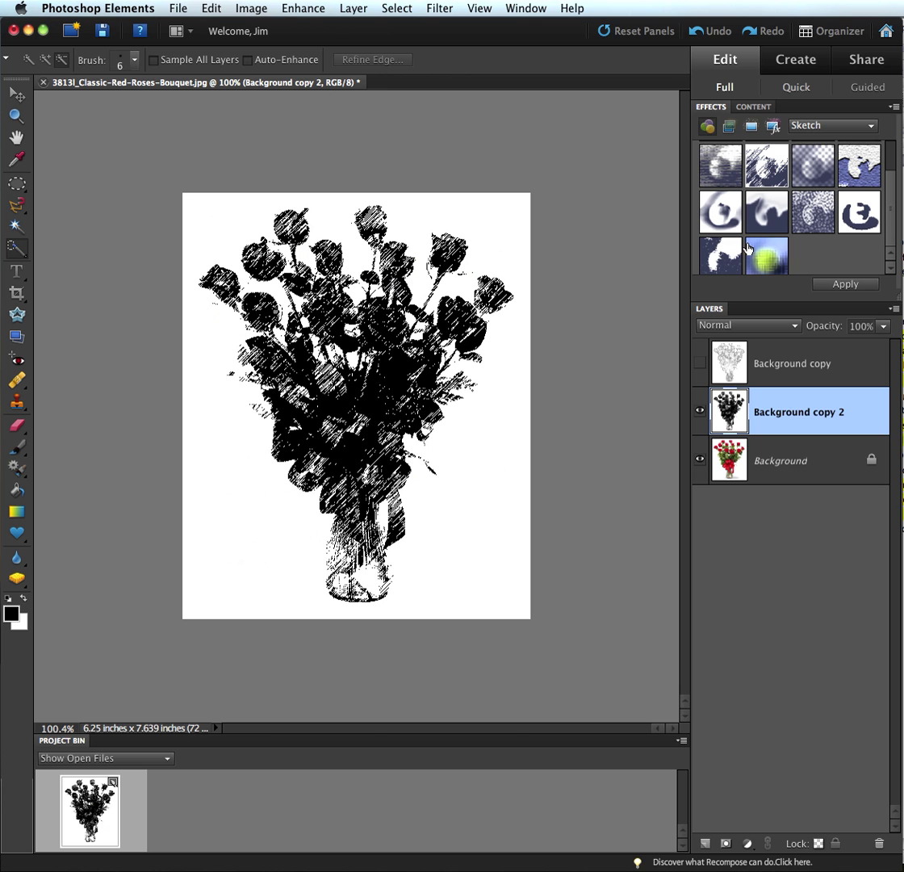
{"action": "key", "text": "super+z"}
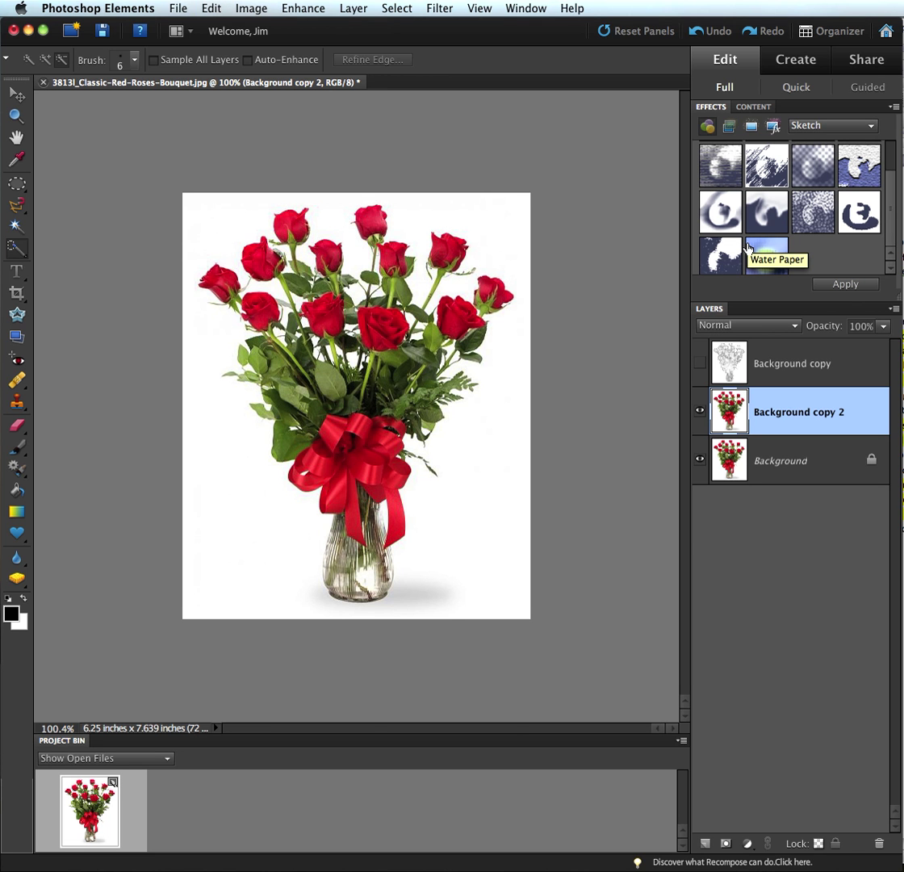
{"action": "left_click", "coordinate": [870, 125]}
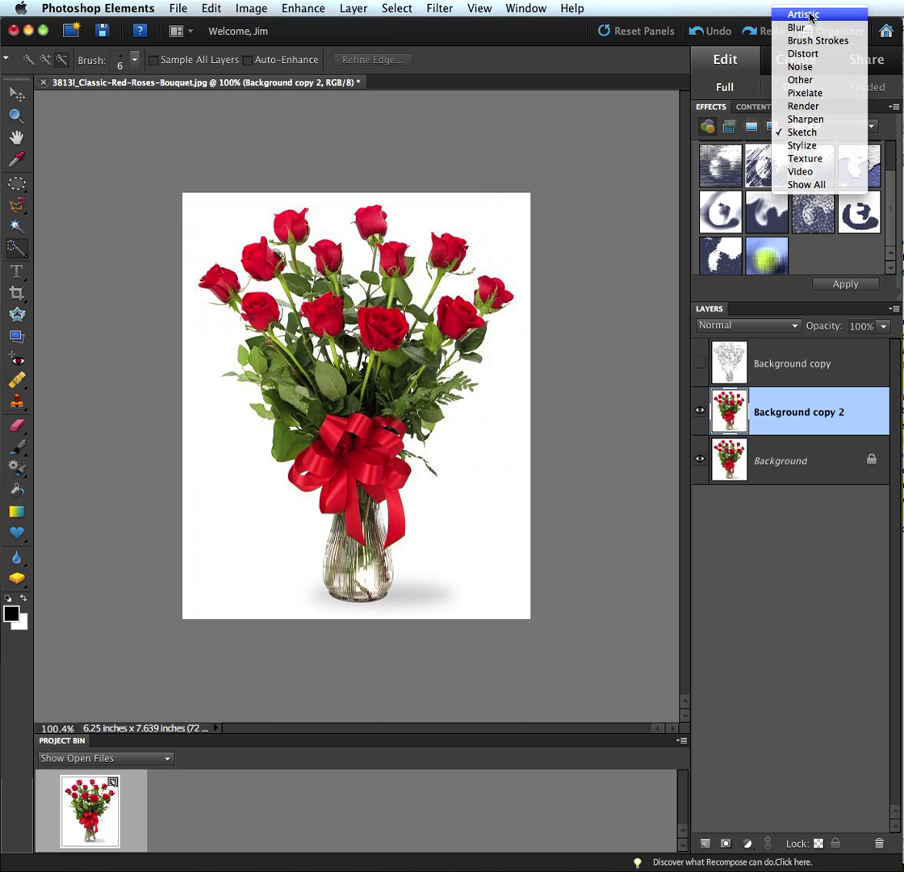
{"action": "left_click", "coordinate": [808, 15]}
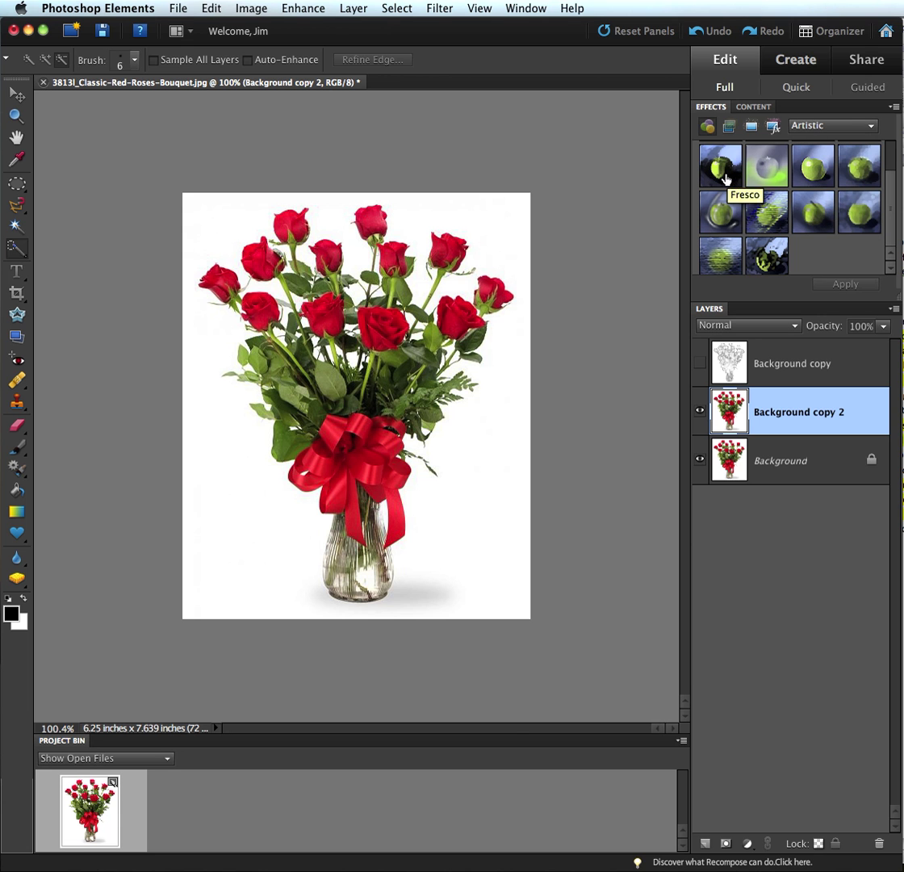
{"action": "left_click_drag", "start_coordinate": [452, 393], "coordinate": [454, 396]}
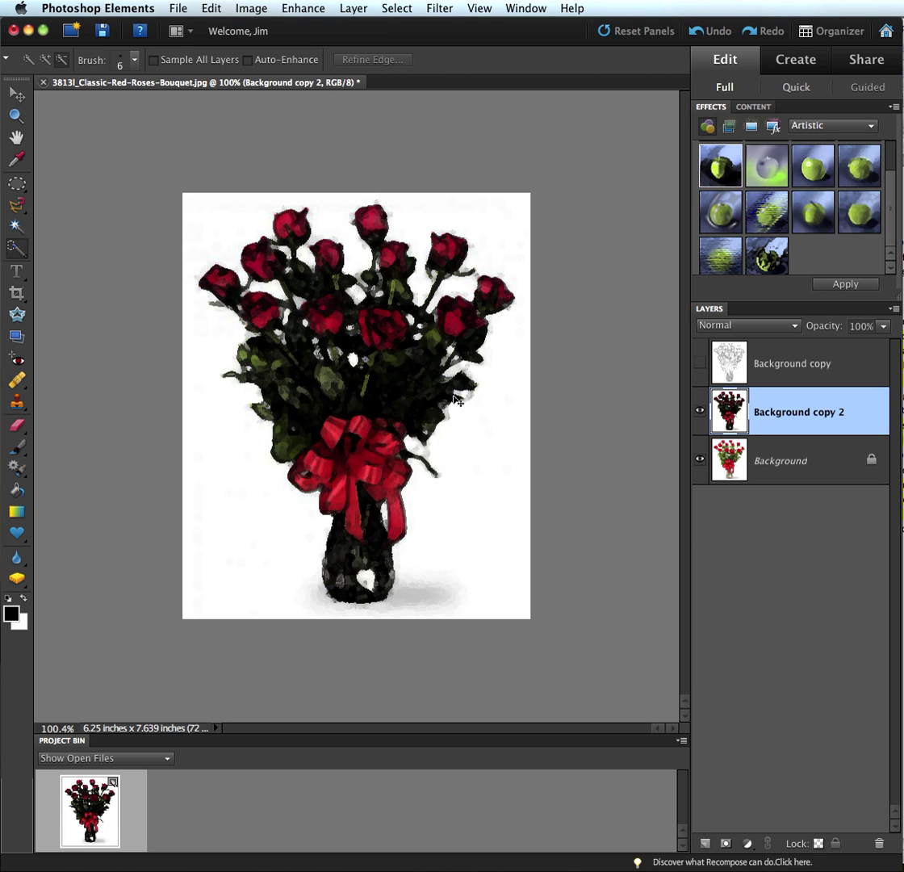
{"action": "key", "text": "super+z"}
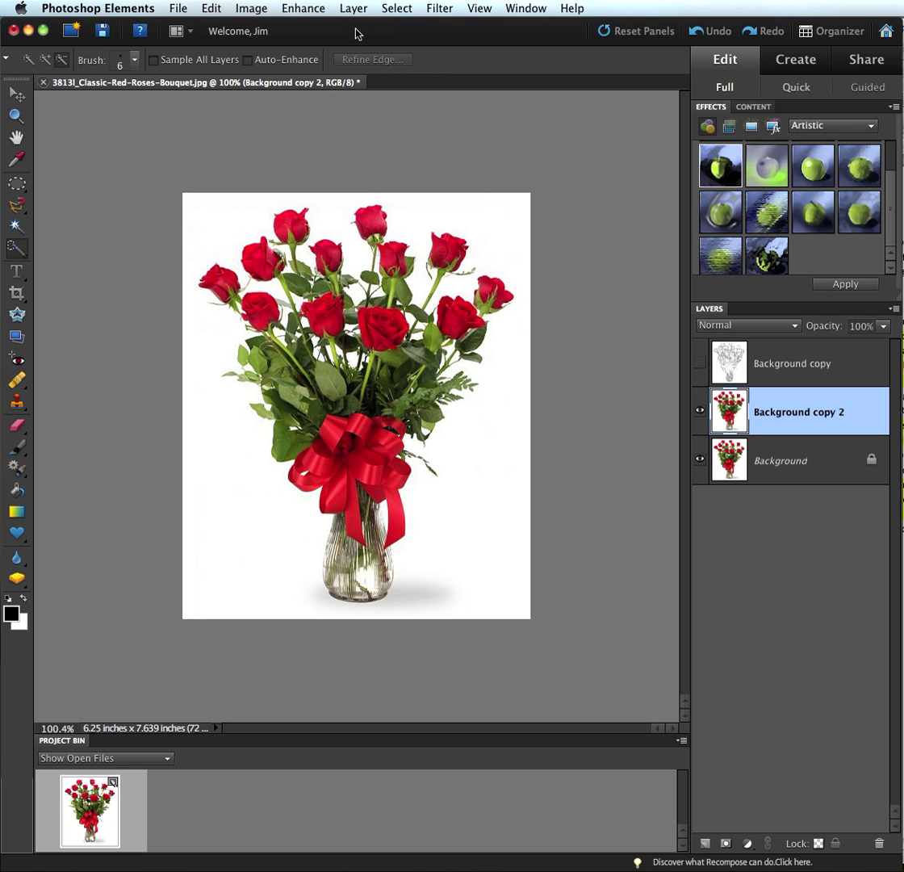
In the Filter Gallery, preview the Artistic filters Underpainting, Rough Pastels and Colored Pencil
{"action": "left_click", "coordinate": [436, 12]}
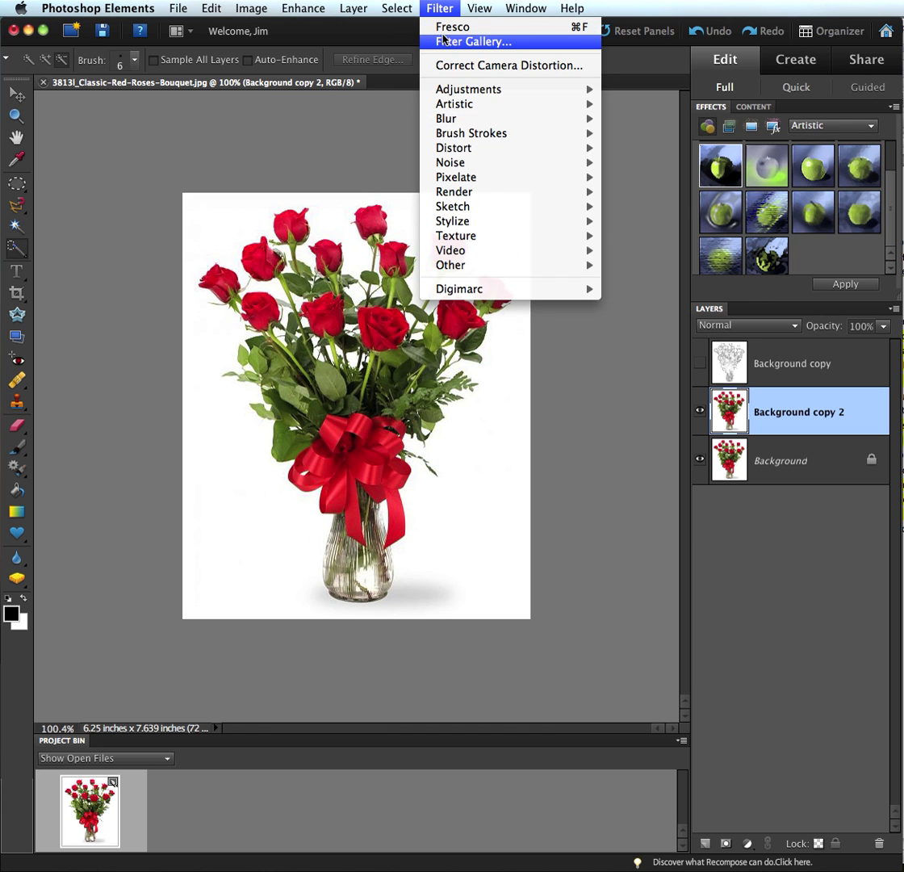
{"action": "left_click", "coordinate": [443, 44]}
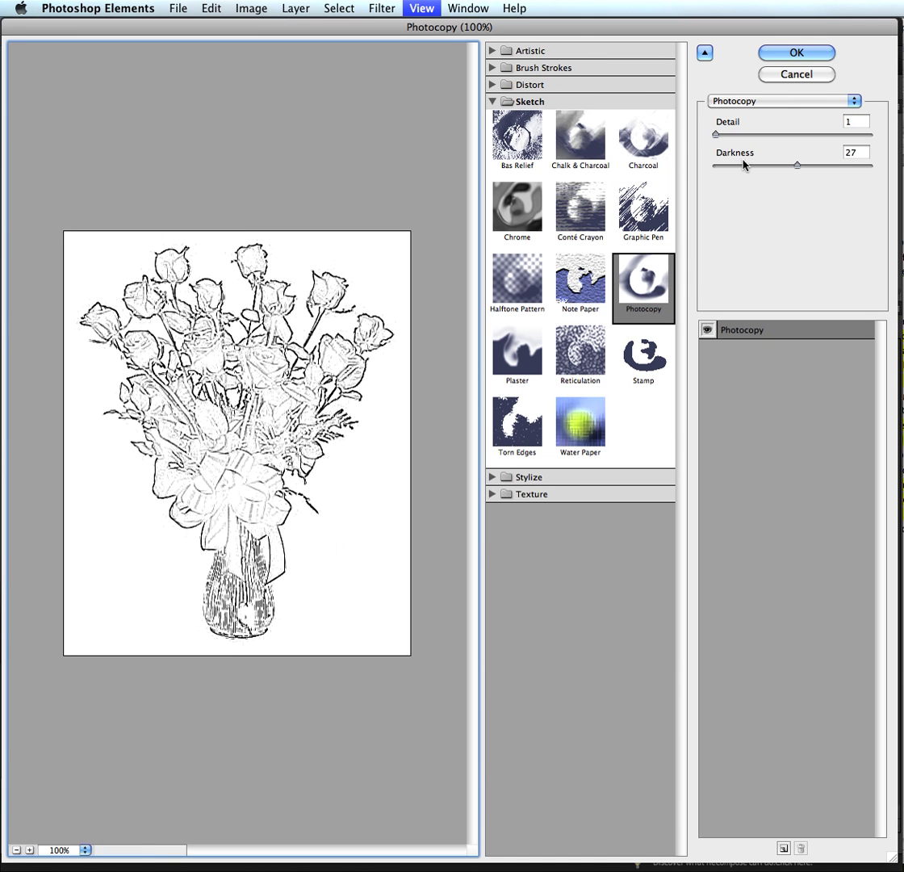
{"action": "left_click", "coordinate": [493, 51]}
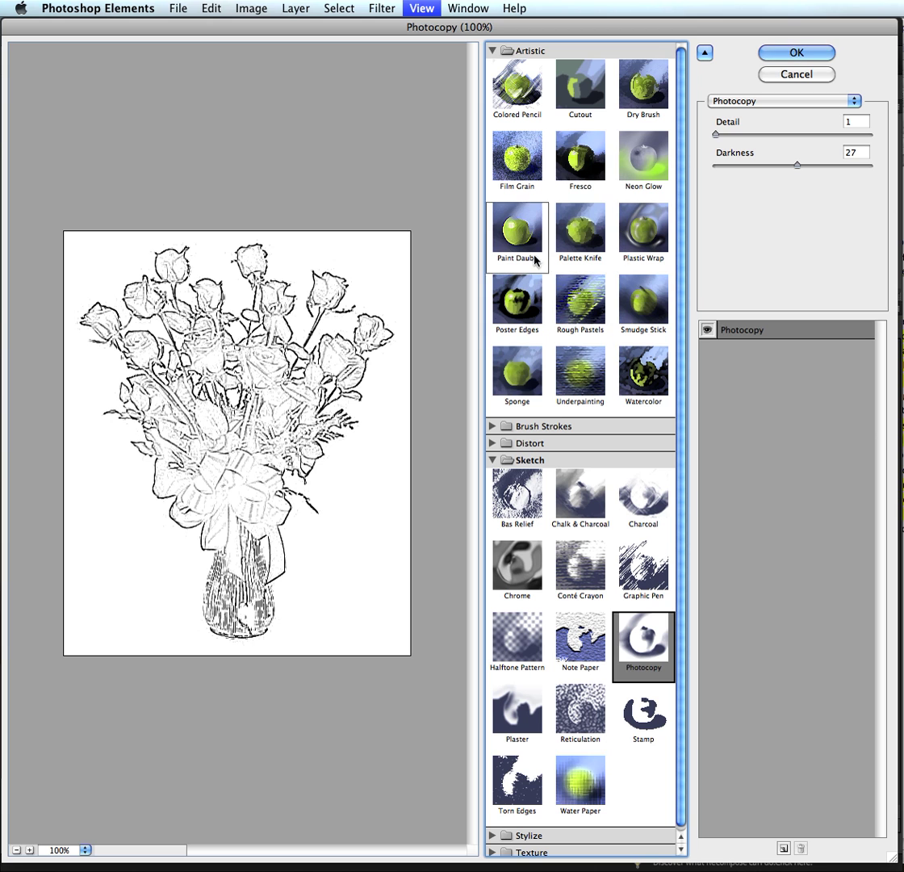
{"action": "left_click", "coordinate": [581, 376]}
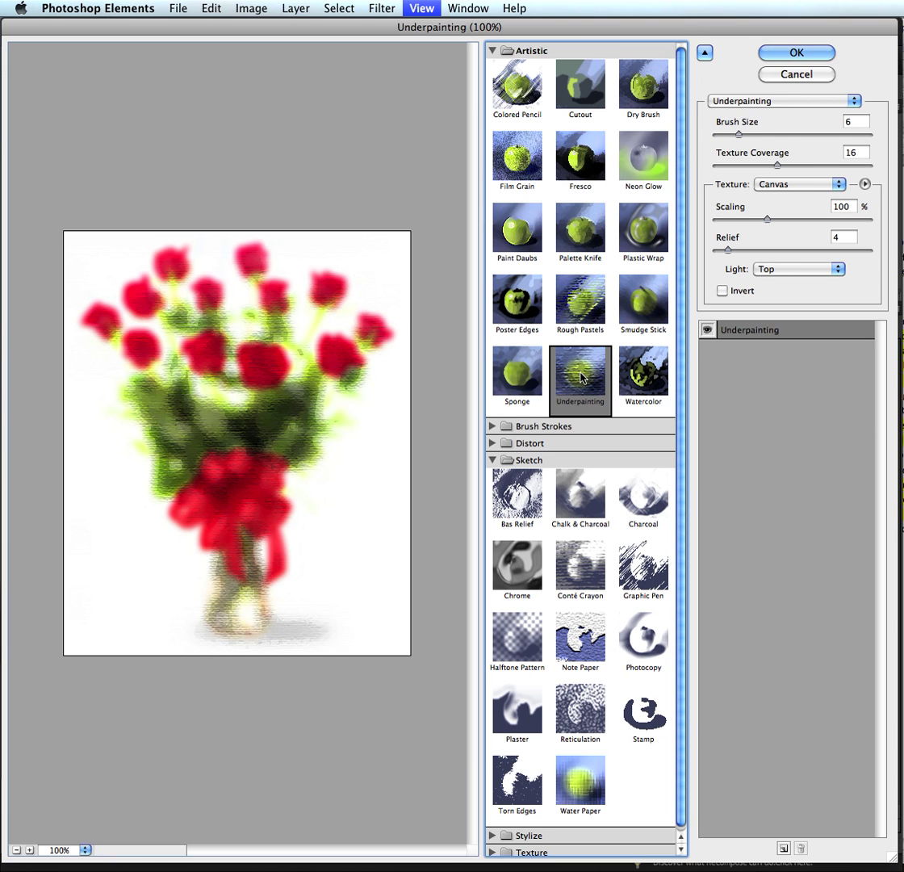
{"action": "left_click", "coordinate": [576, 298]}
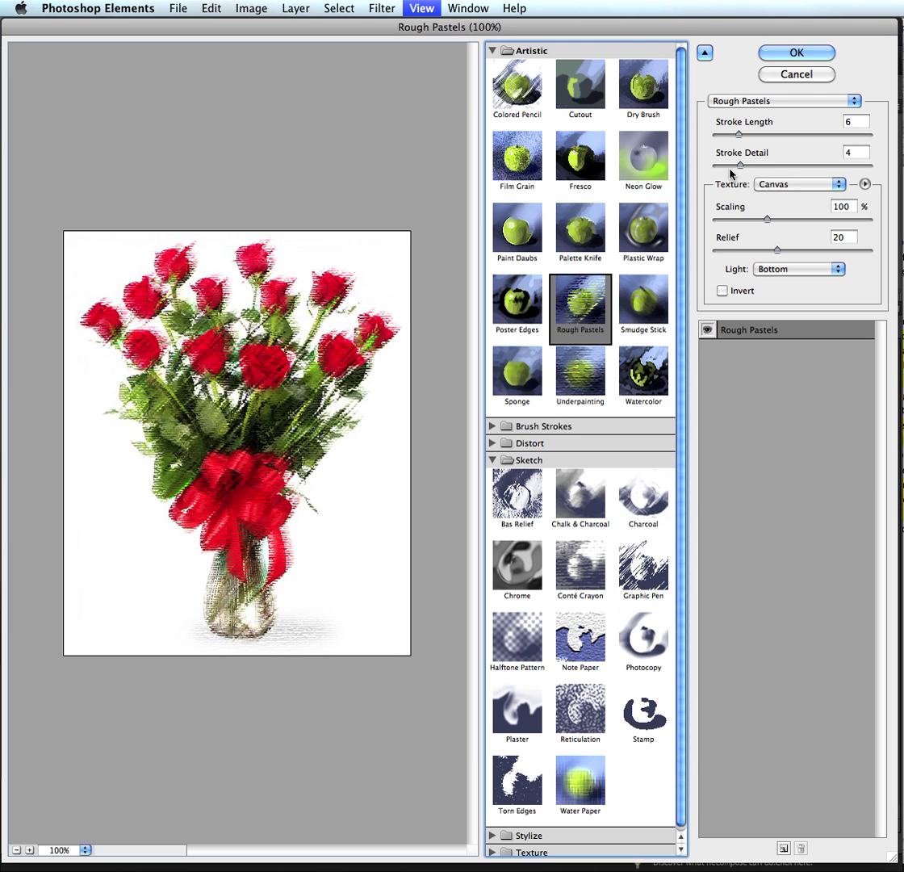
{"action": "left_click", "coordinate": [514, 91]}
Preview Crosshatch and Sprayed Strokes from the Brush Strokes group
{"action": "left_click", "coordinate": [493, 425]}
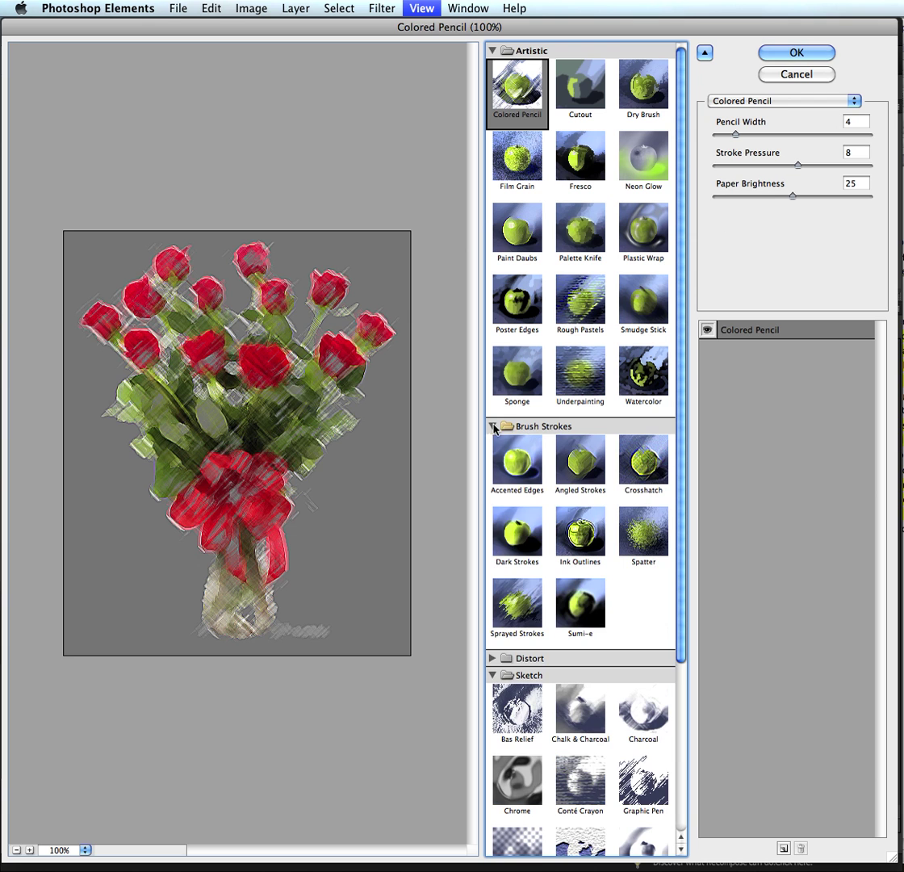
{"action": "left_click", "coordinate": [637, 473]}
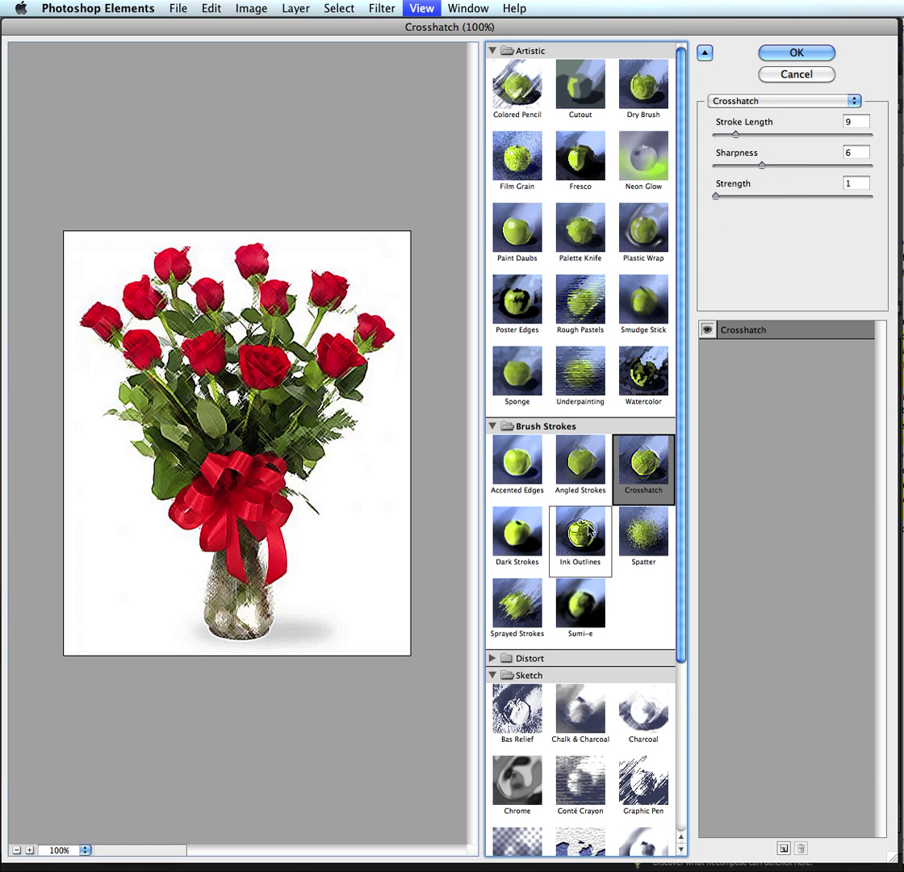
{"action": "left_click", "coordinate": [521, 599]}
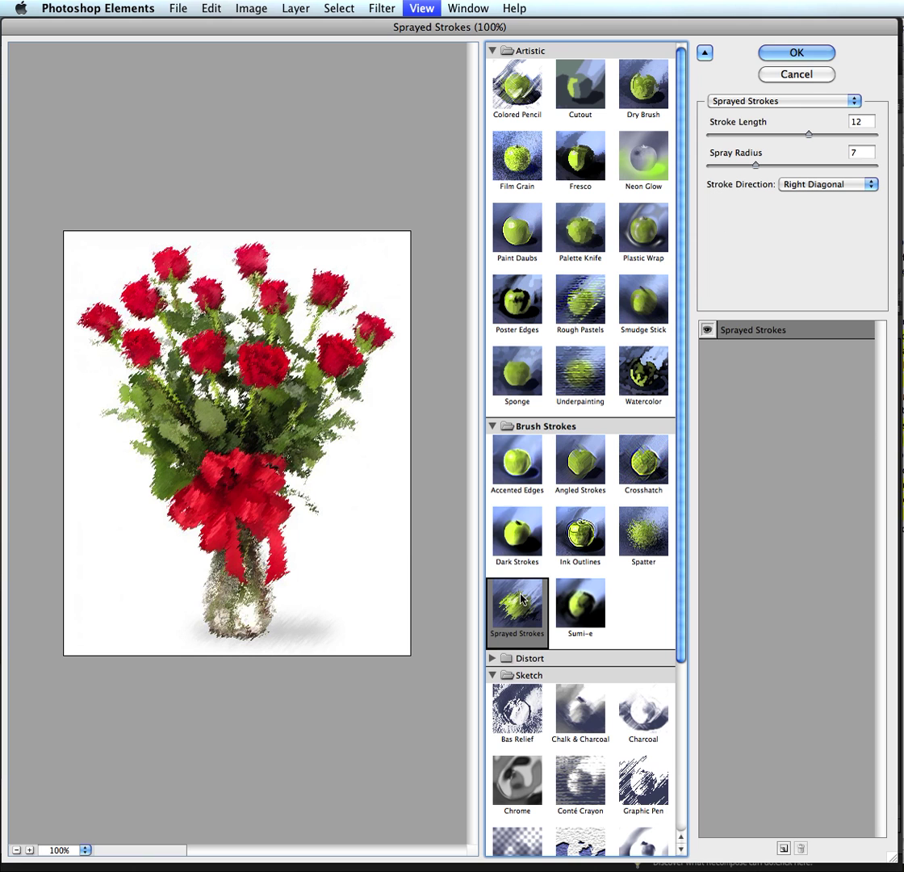
Preview Spatter on the roses with Spray Radius 7 and Smoothness 2
{"action": "left_click", "coordinate": [651, 529]}
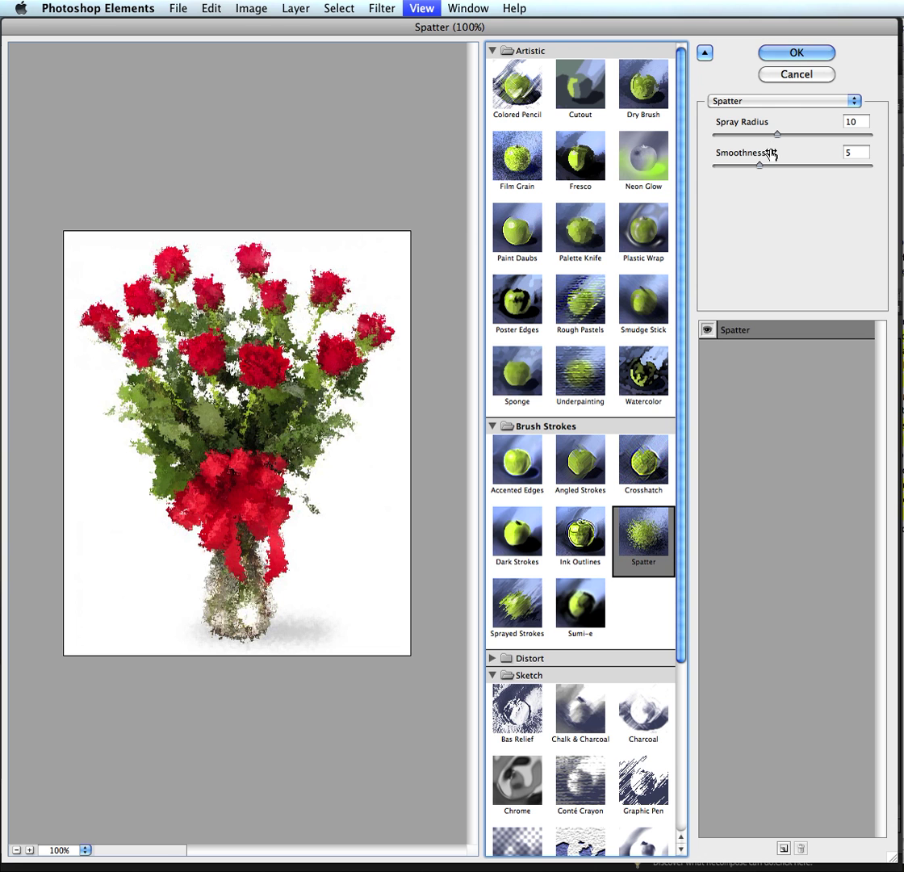
{"action": "mouse_move", "coordinate": [777, 134]}
{"action": "left_mouse_down"}
{"action": "mouse_move", "coordinate": [840, 137]}
{"action": "mouse_move", "coordinate": [690, 137]}
{"action": "mouse_move", "coordinate": [743, 137]}
{"action": "left_mouse_up"}
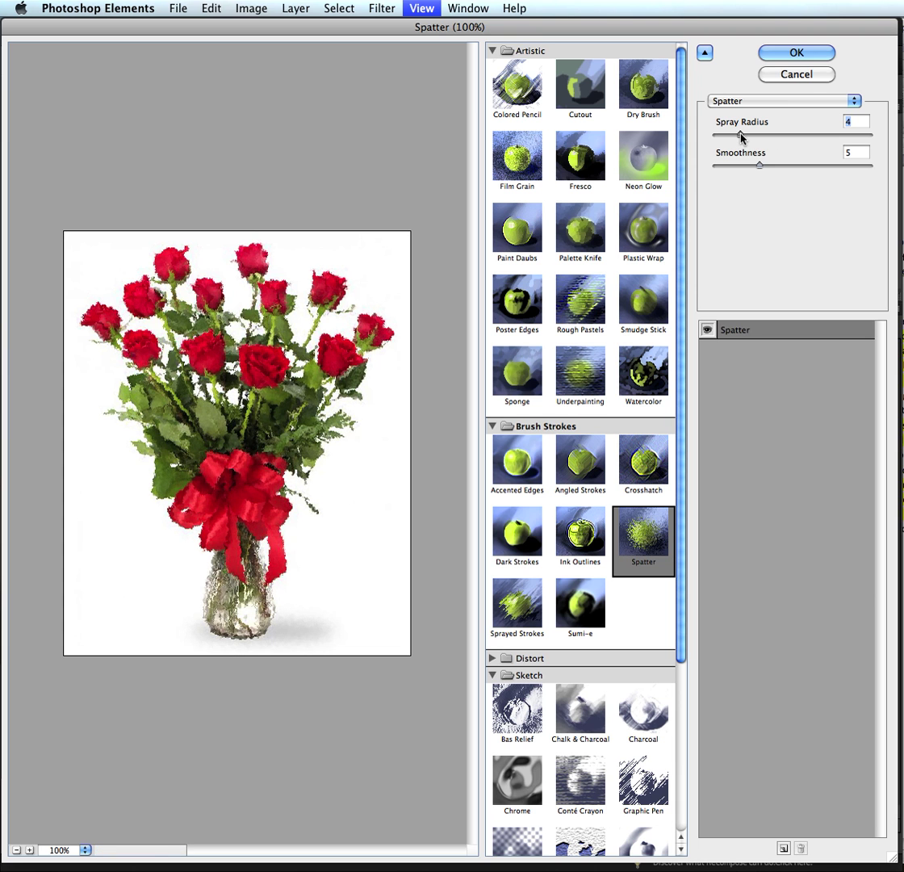
{"action": "mouse_move", "coordinate": [759, 166]}
{"action": "left_mouse_down"}
{"action": "mouse_move", "coordinate": [816, 172]}
{"action": "mouse_move", "coordinate": [731, 172]}
{"action": "mouse_move", "coordinate": [744, 135]}
{"action": "mouse_move", "coordinate": [759, 137]}
{"action": "left_mouse_up"}
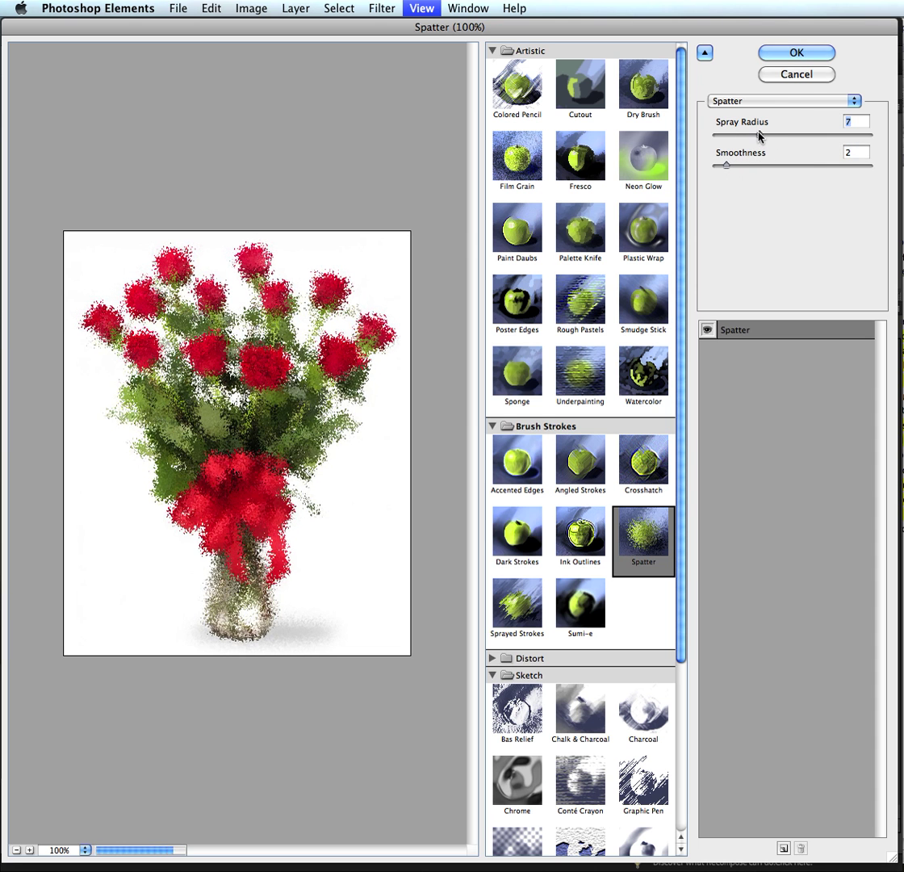
Switch to Colored Pencil with Pencil Width 14, Stroke Pressure 10 and Paper Brightness 19
{"action": "left_click", "coordinate": [510, 95]}
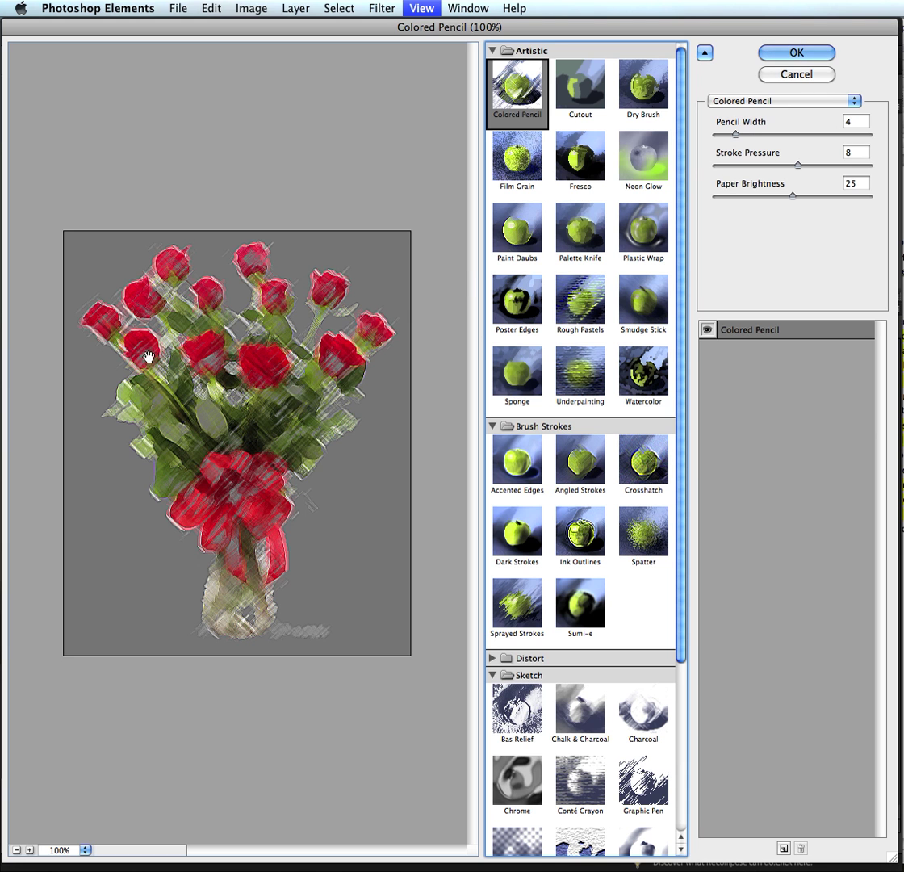
{"action": "mouse_move", "coordinate": [736, 135]}
{"action": "left_mouse_down"}
{"action": "mouse_move", "coordinate": [789, 137]}
{"action": "mouse_move", "coordinate": [787, 172]}
{"action": "mouse_move", "coordinate": [755, 168]}
{"action": "mouse_move", "coordinate": [831, 178]}
{"action": "mouse_move", "coordinate": [758, 197]}
{"action": "mouse_move", "coordinate": [789, 201]}
{"action": "mouse_move", "coordinate": [776, 201]}
{"action": "left_mouse_up"}
{"action": "left_click", "coordinate": [794, 196]}
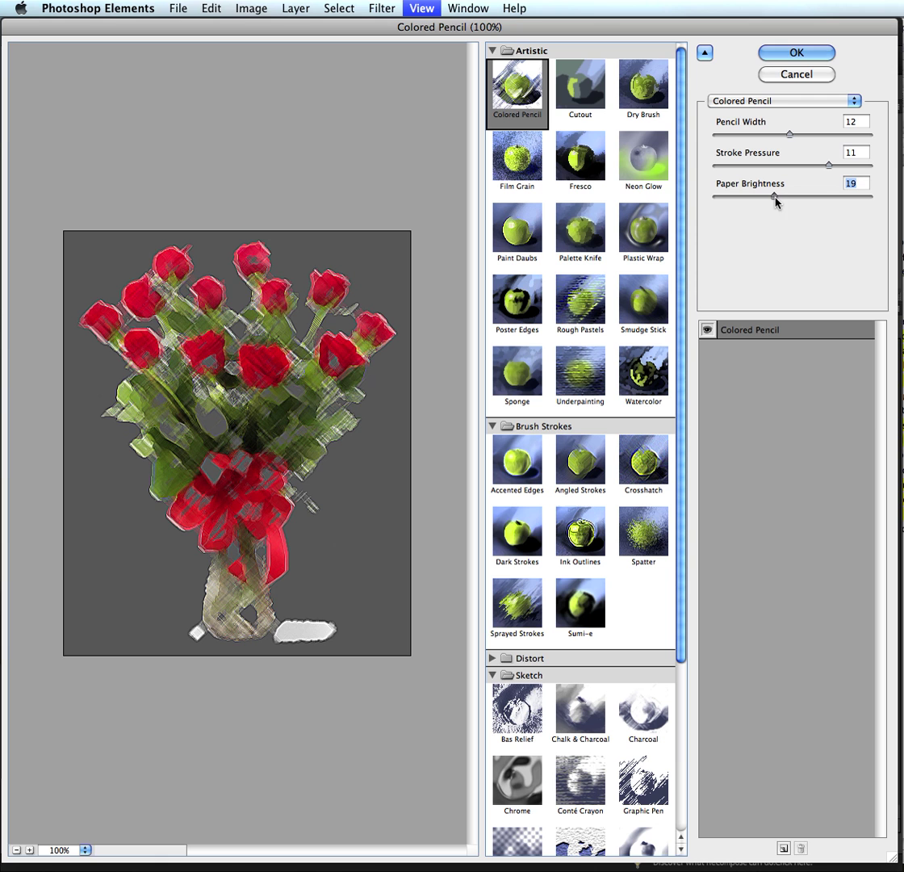
{"action": "left_click_drag", "start_coordinate": [829, 167], "coordinate": [801, 135]}
{"action": "left_click", "coordinate": [791, 134]}
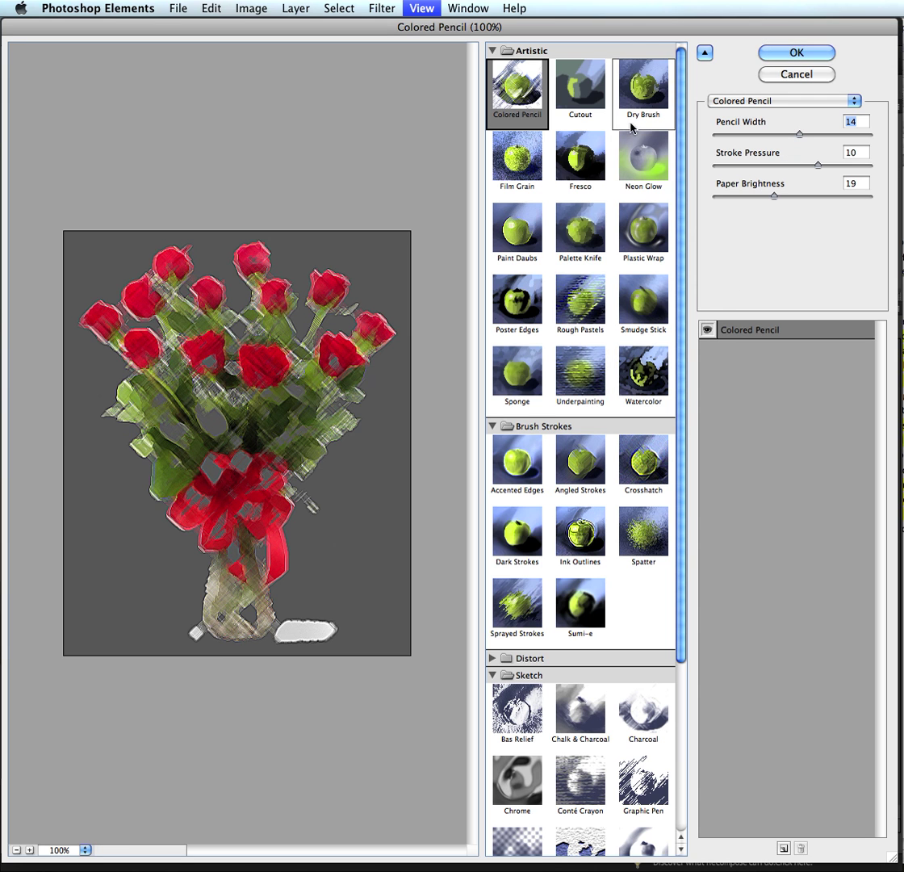
Add a Cutout effect layer above Colored Pencil and toggle each effect to compare
{"action": "left_click", "coordinate": [722, 507]}
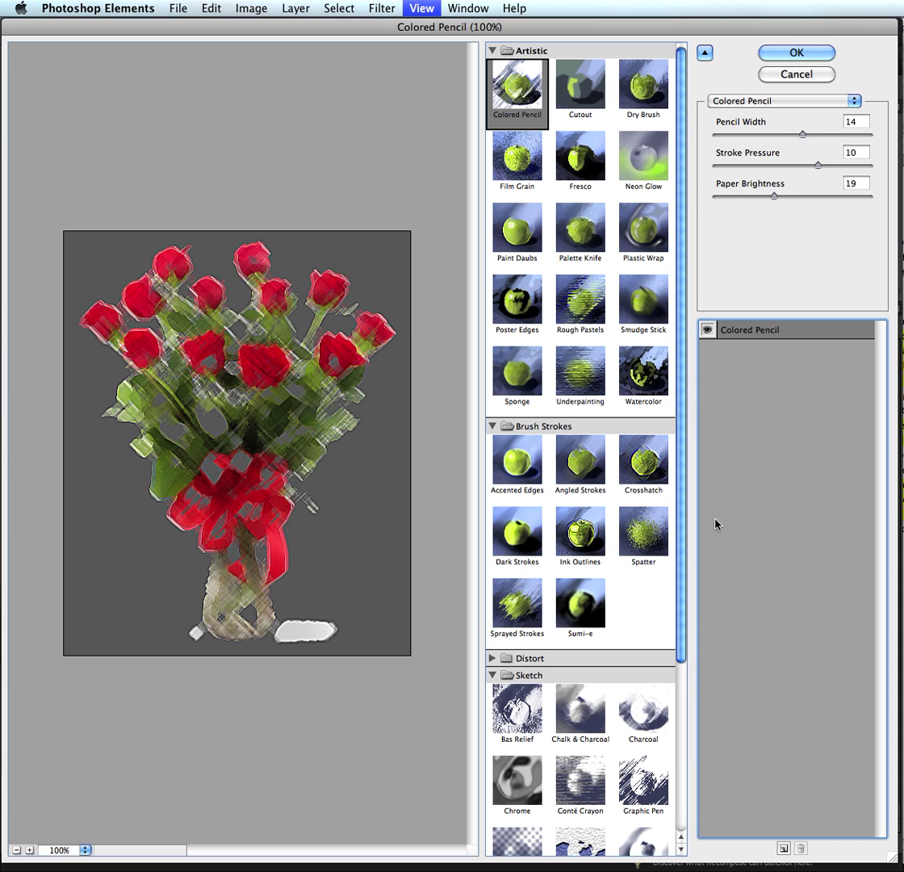
{"action": "left_click", "coordinate": [783, 847]}
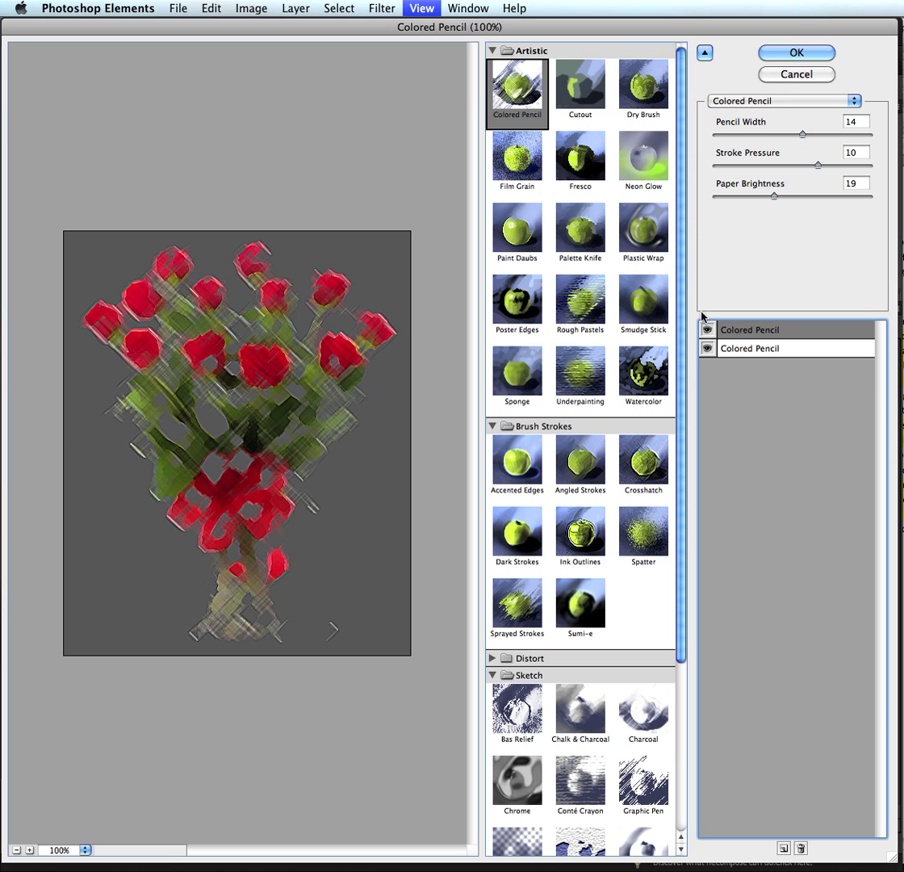
{"action": "left_click", "coordinate": [579, 98]}
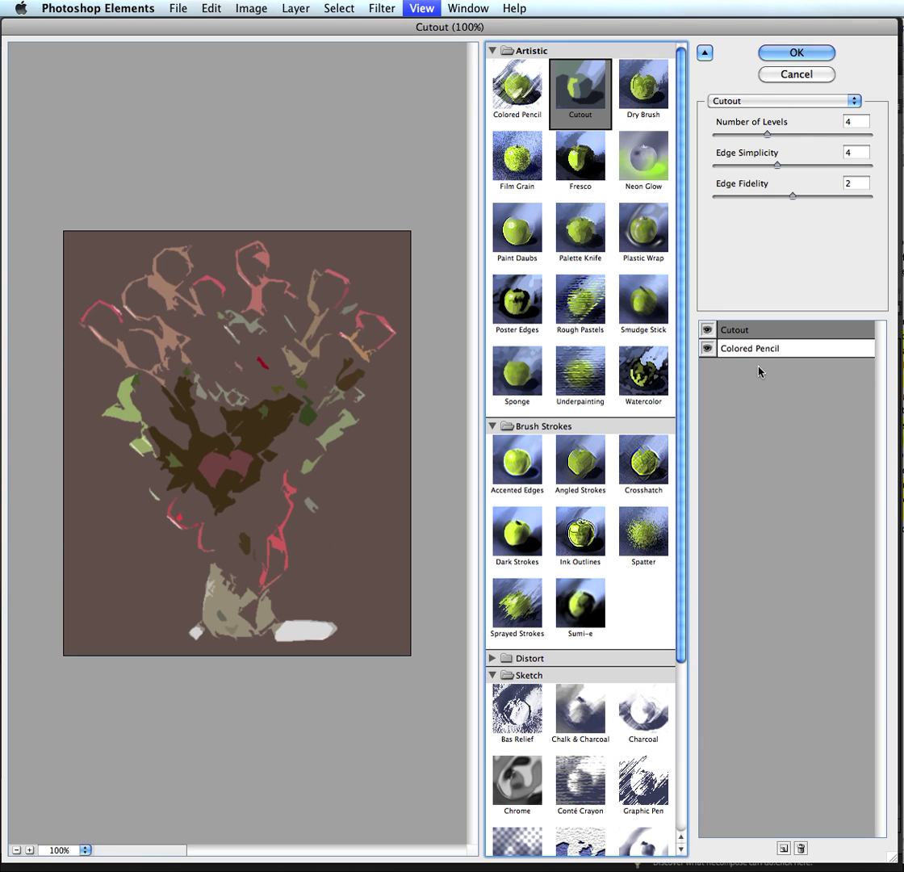
{"action": "left_click", "coordinate": [707, 331]}
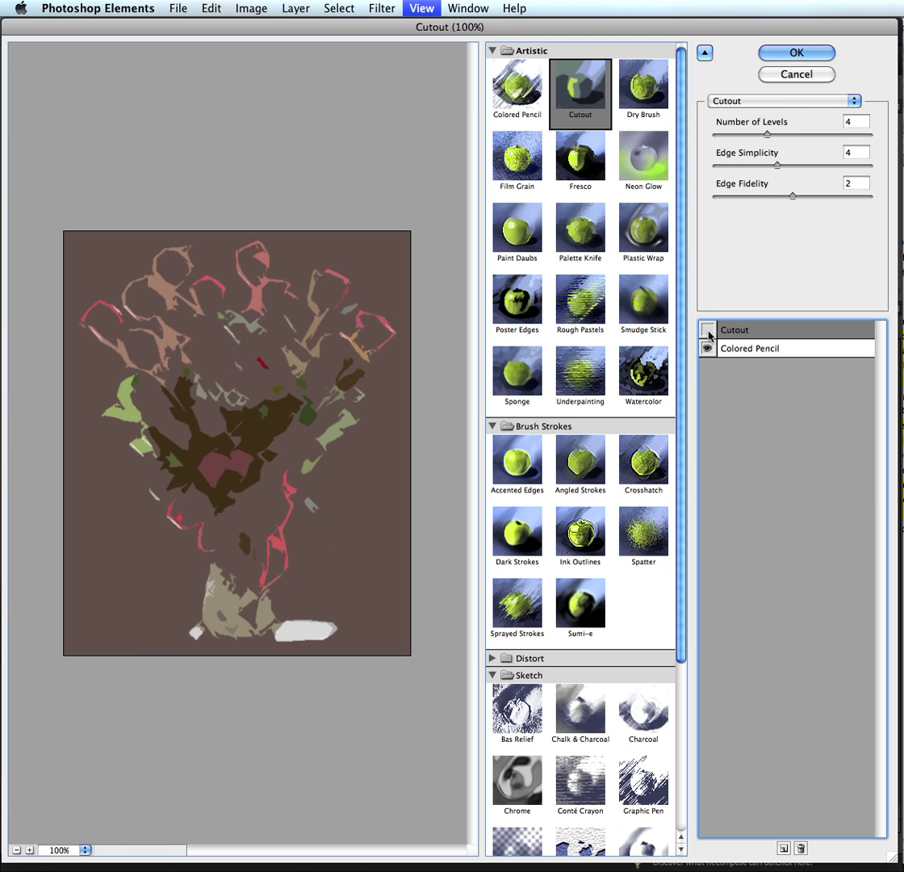
{"action": "left_click", "coordinate": [708, 331]}
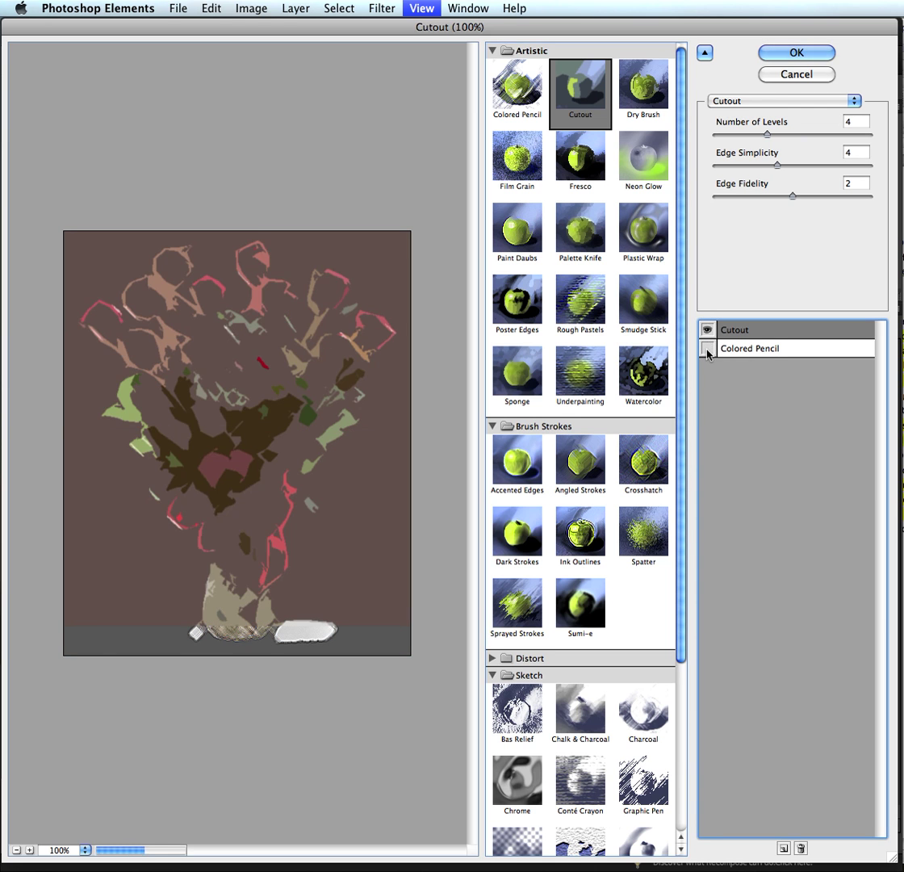
{"action": "left_click", "coordinate": [708, 348]}
{"action": "left_click", "coordinate": [707, 348]}
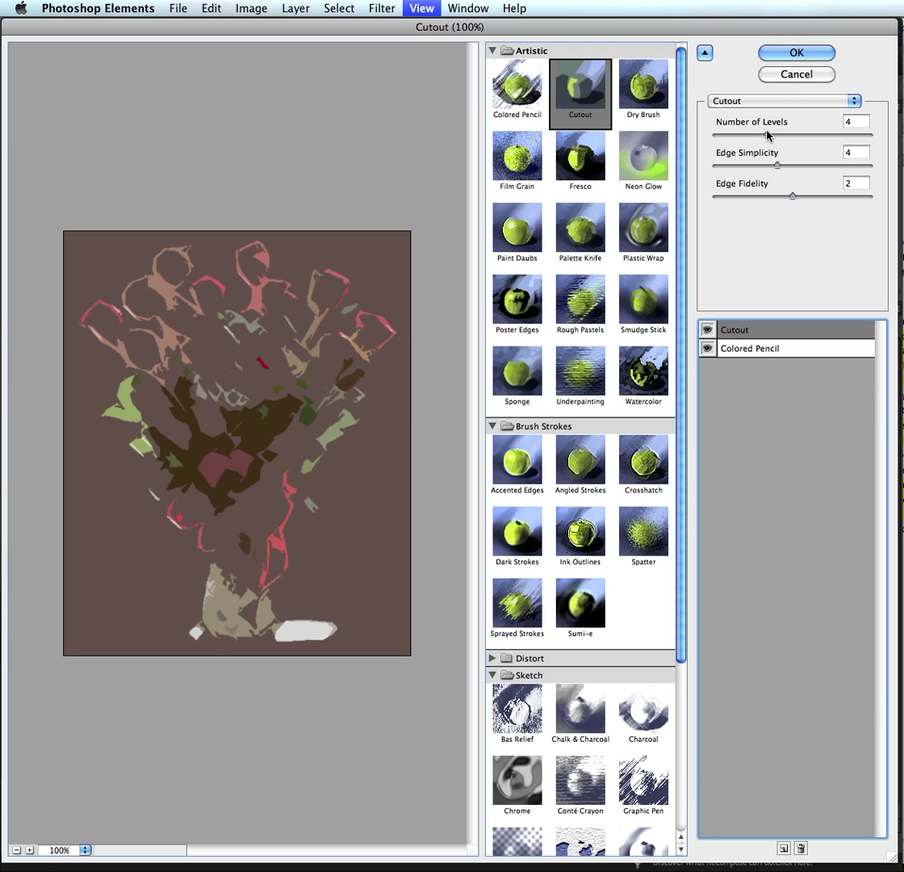
Set Cutout to Number of Levels 7, Edge Simplicity 2 and Edge Fidelity 2
{"action": "left_click_drag", "start_coordinate": [767, 134], "coordinate": [834, 143]}
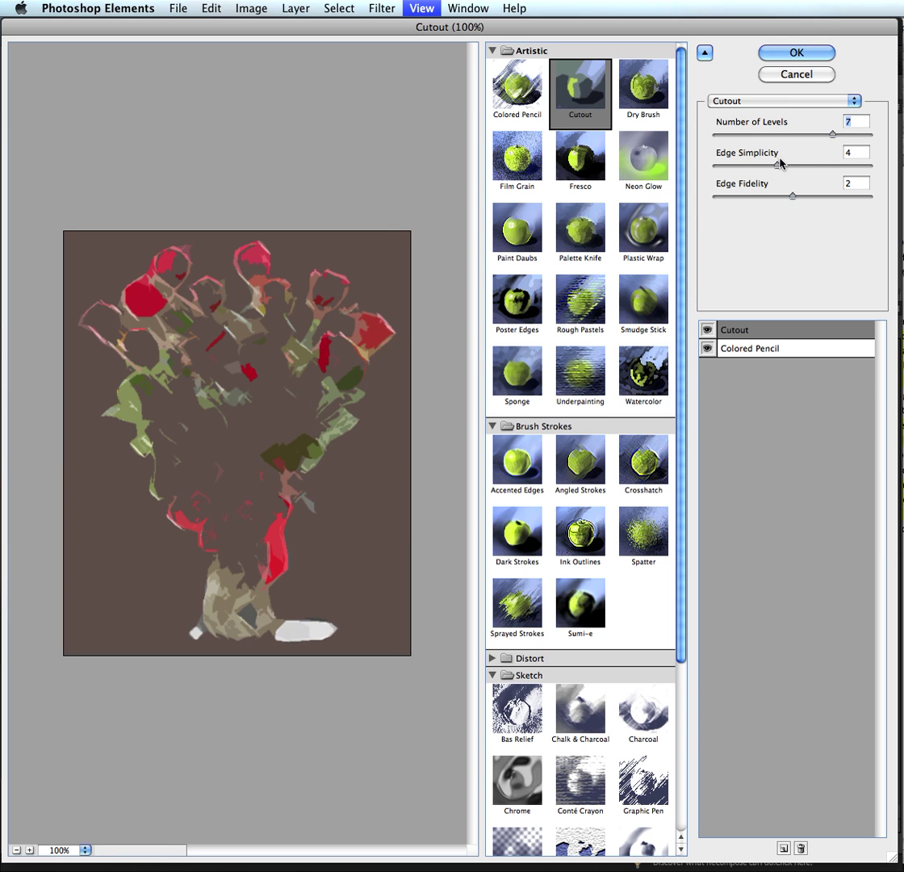
{"action": "left_click_drag", "start_coordinate": [779, 164], "coordinate": [744, 175]}
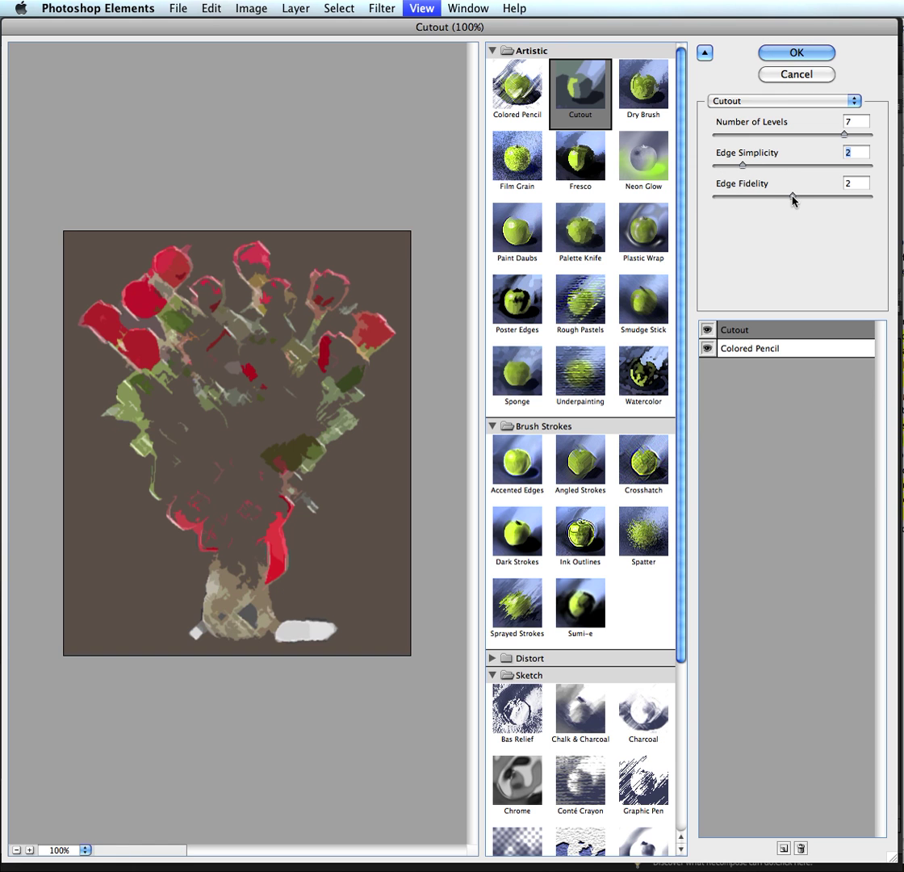
{"action": "left_click_drag", "start_coordinate": [792, 198], "coordinate": [817, 201]}
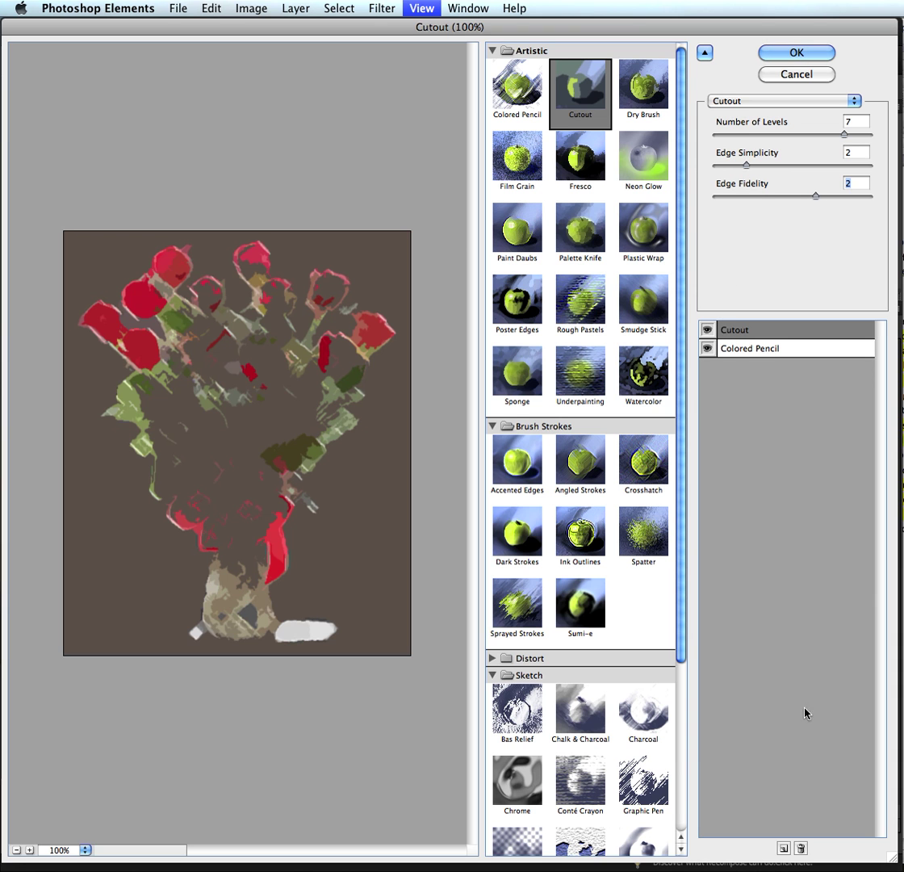
Delete the Cutout effect and apply only Colored Pencil to Background copy 2
{"action": "left_click", "coordinate": [800, 848]}
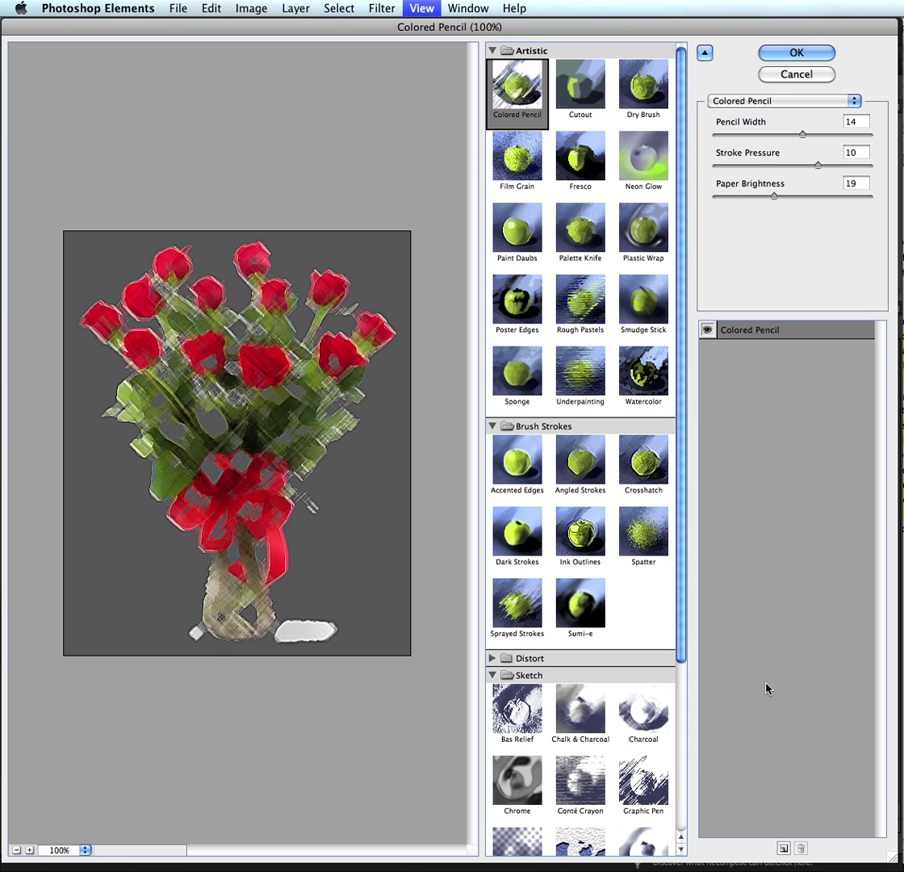
{"action": "left_click", "coordinate": [796, 54]}
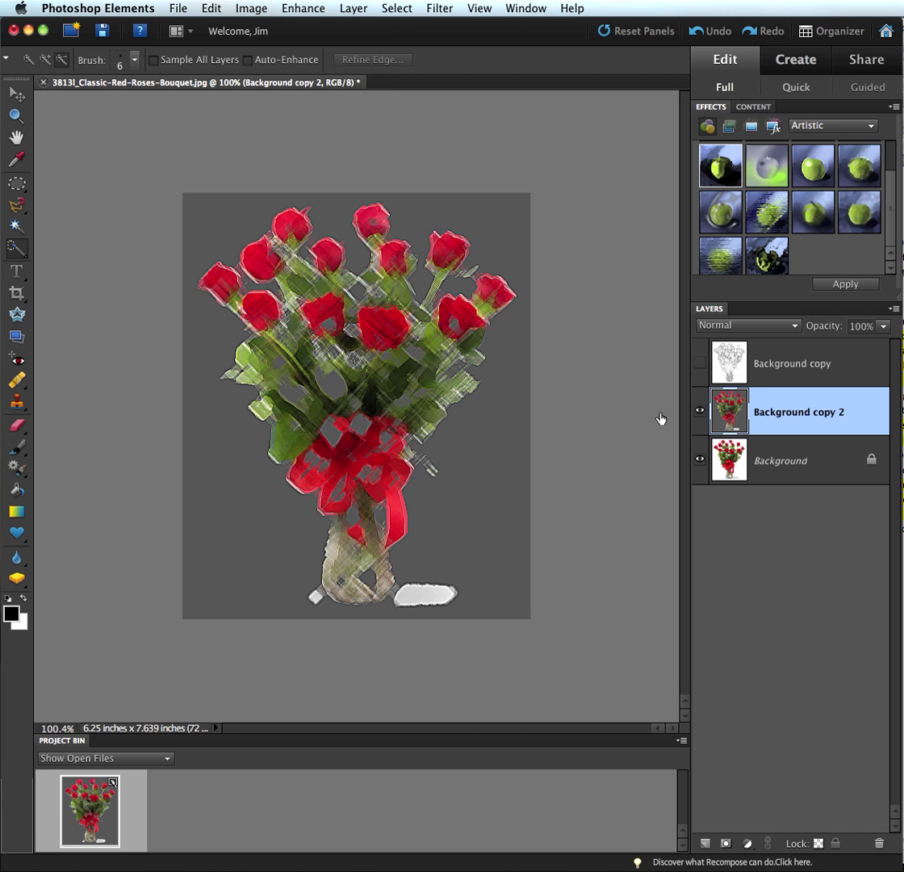
Hide Background copy 2 and show the Background copy outline sketch layer
{"action": "left_click", "coordinate": [699, 410]}
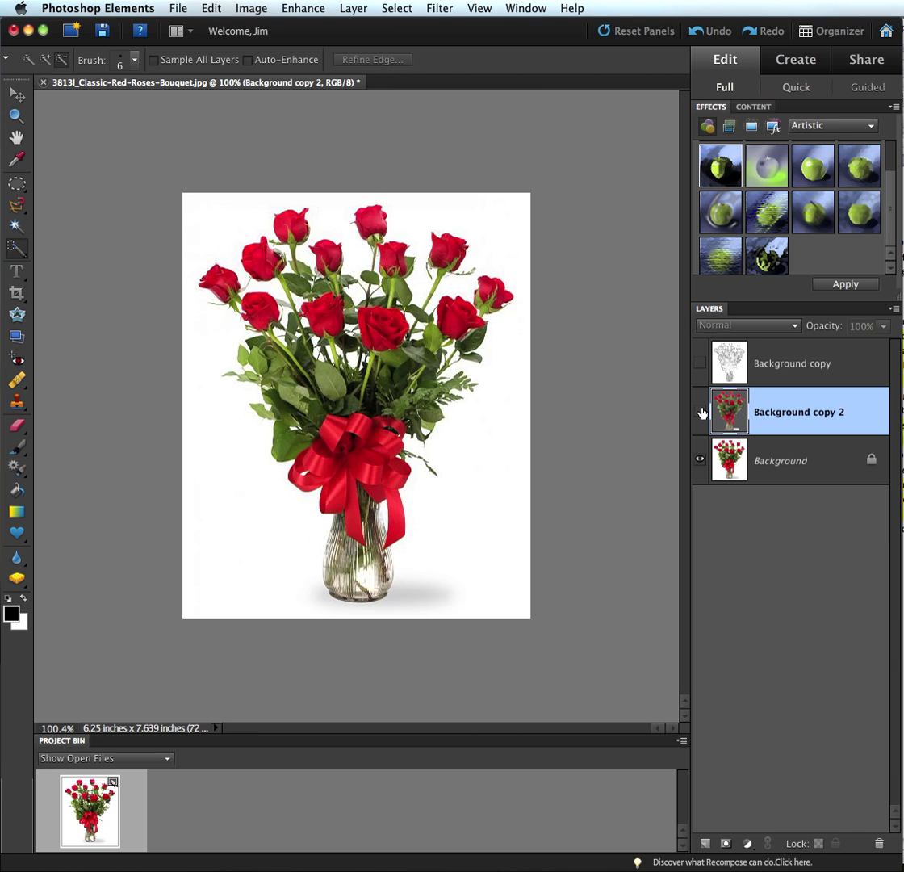
{"action": "left_click", "coordinate": [701, 365]}
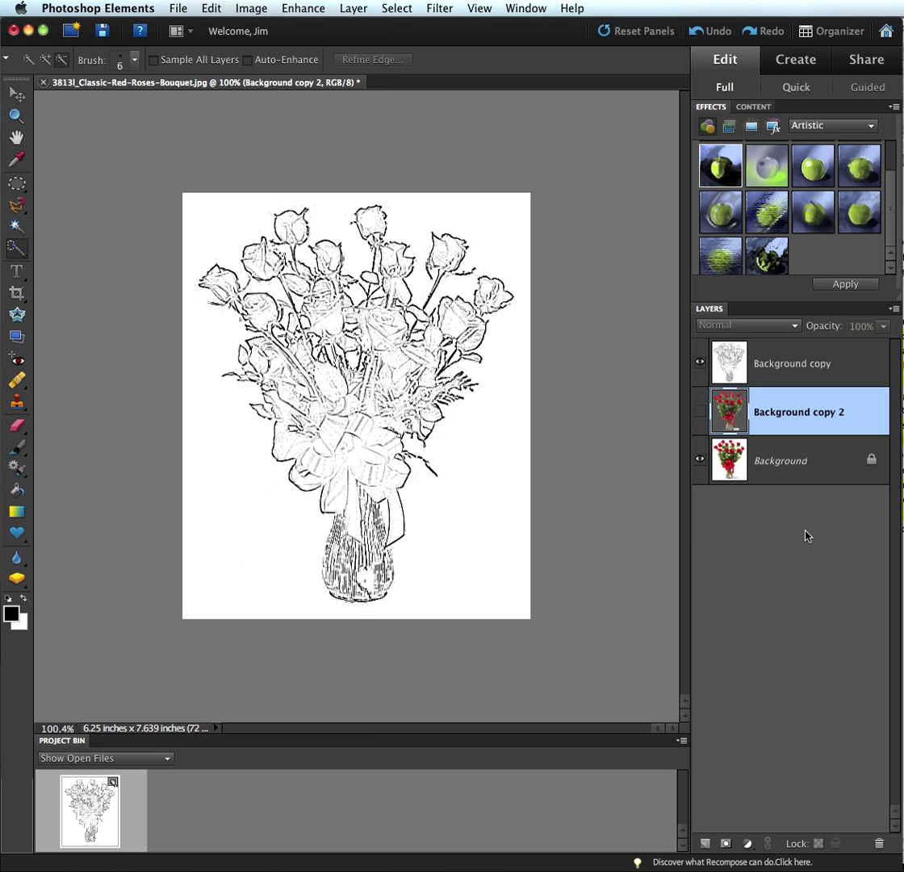